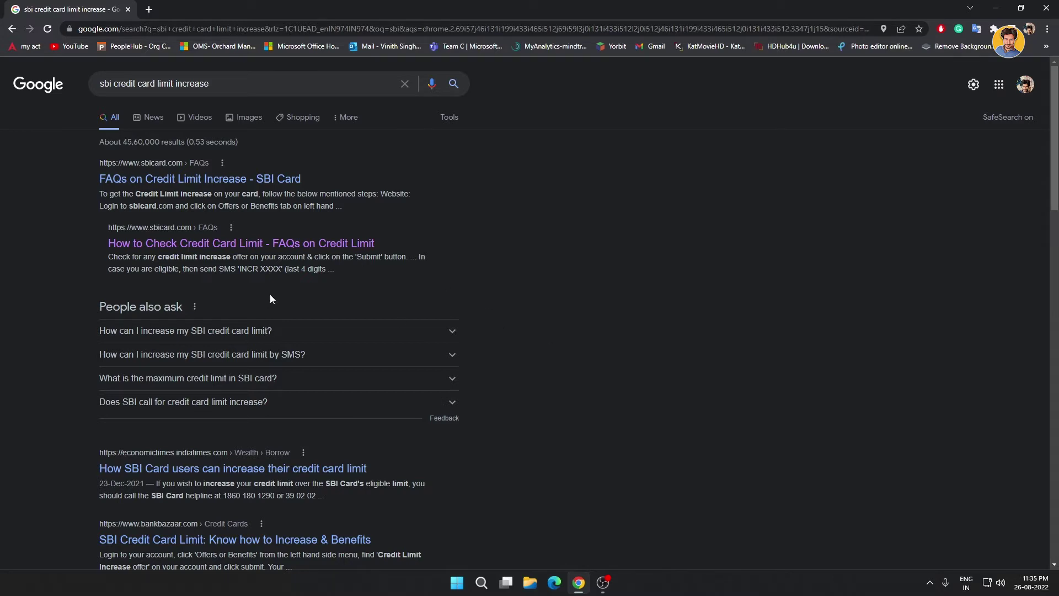
Go to the account login from SBI Card's credit limit FAQ result and open Credit Limit Increase under EMI & More.
click(254, 244)
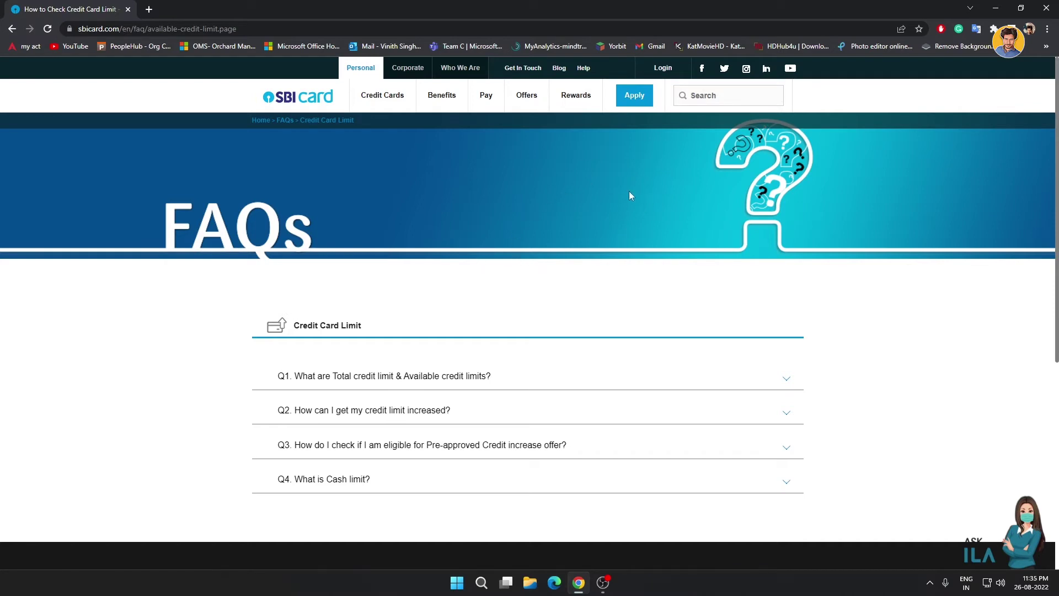
click(660, 68)
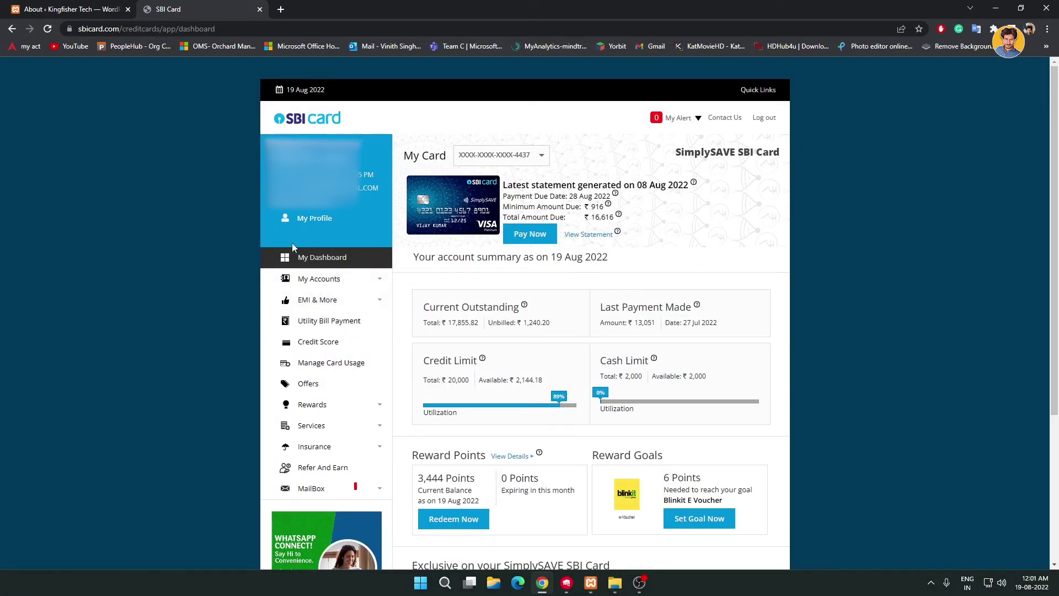
click(362, 303)
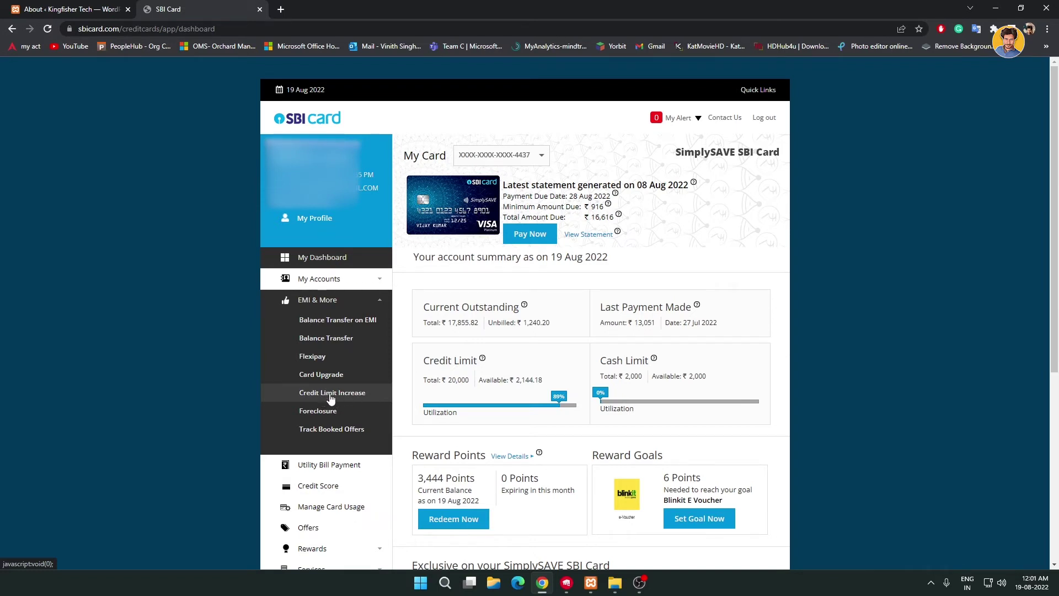
click(330, 395)
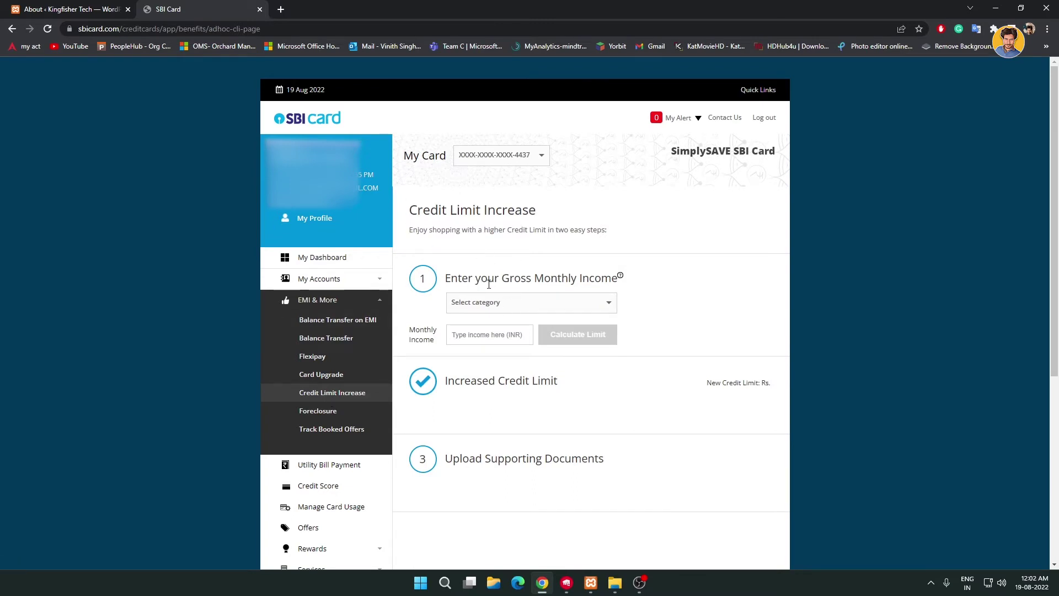
Choose the Salaried category, enter a gross monthly income of 45373, and calculate the increased credit limit.
click(541, 303)
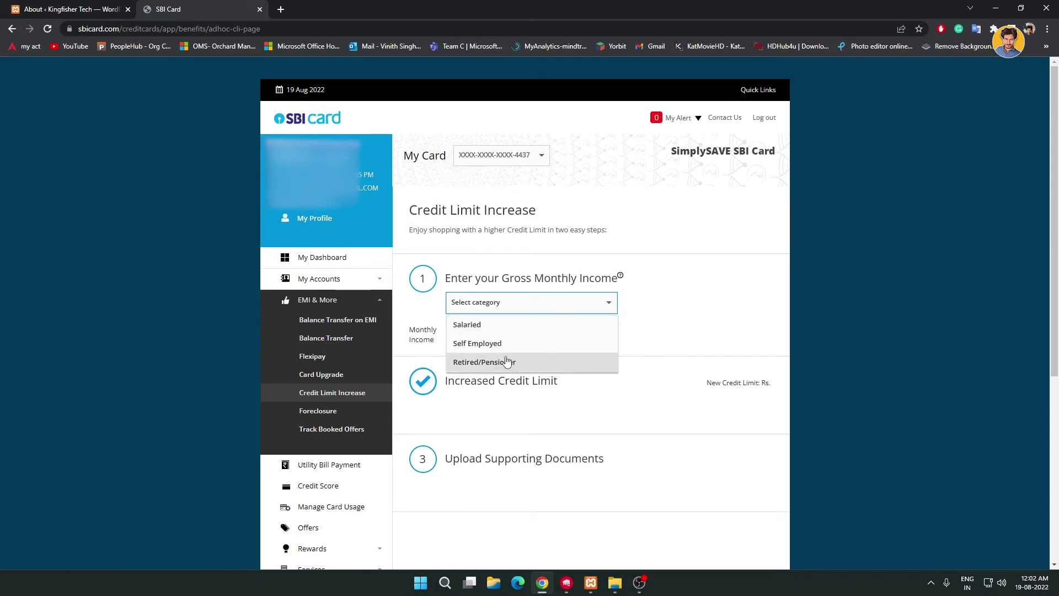
click(490, 329)
click(489, 329)
click(503, 335)
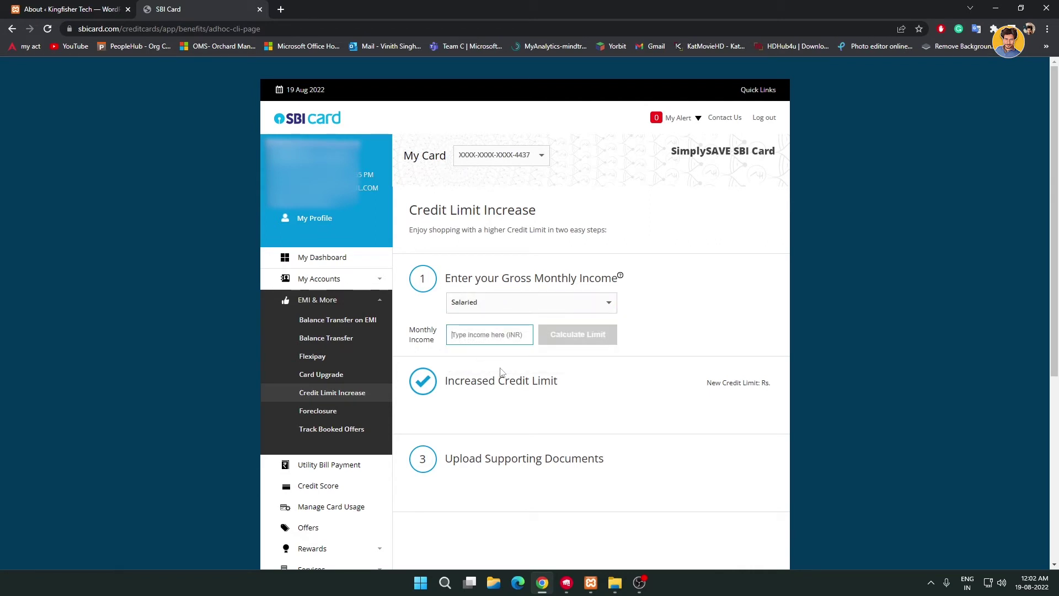
text(45373)
click(483, 338)
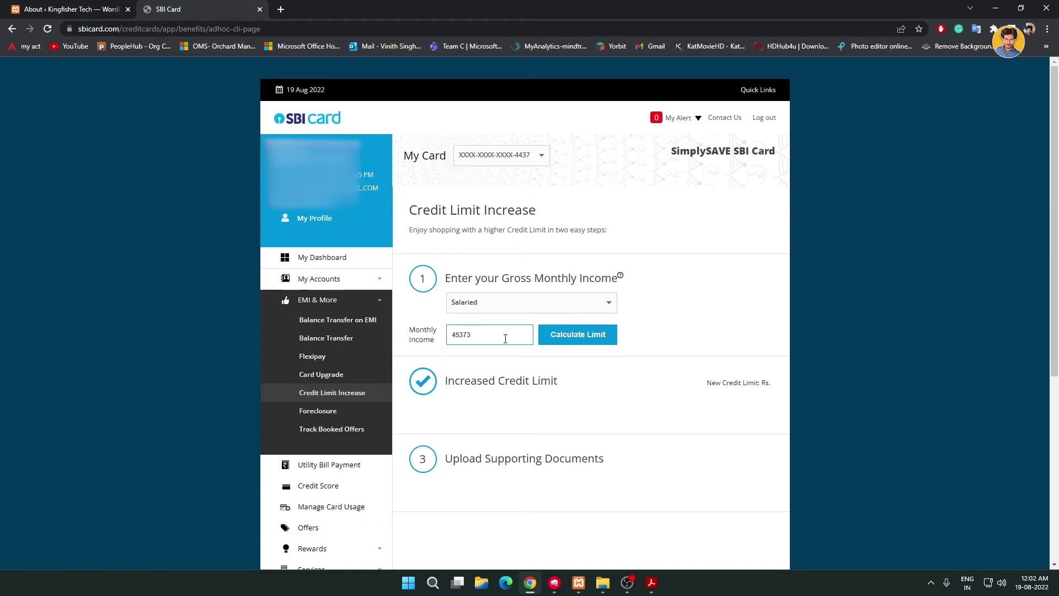
click(574, 336)
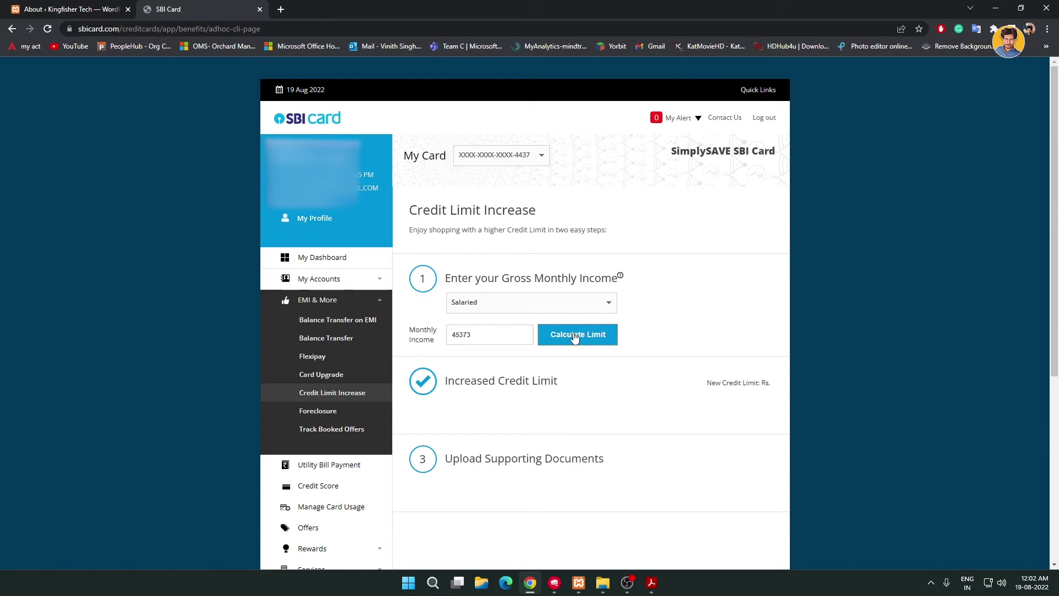
Review the old and new limits, agree to increase the credit to Rs.68,000, and proceed to the supporting documents.
drag(491, 445, 466, 446)
click(506, 451)
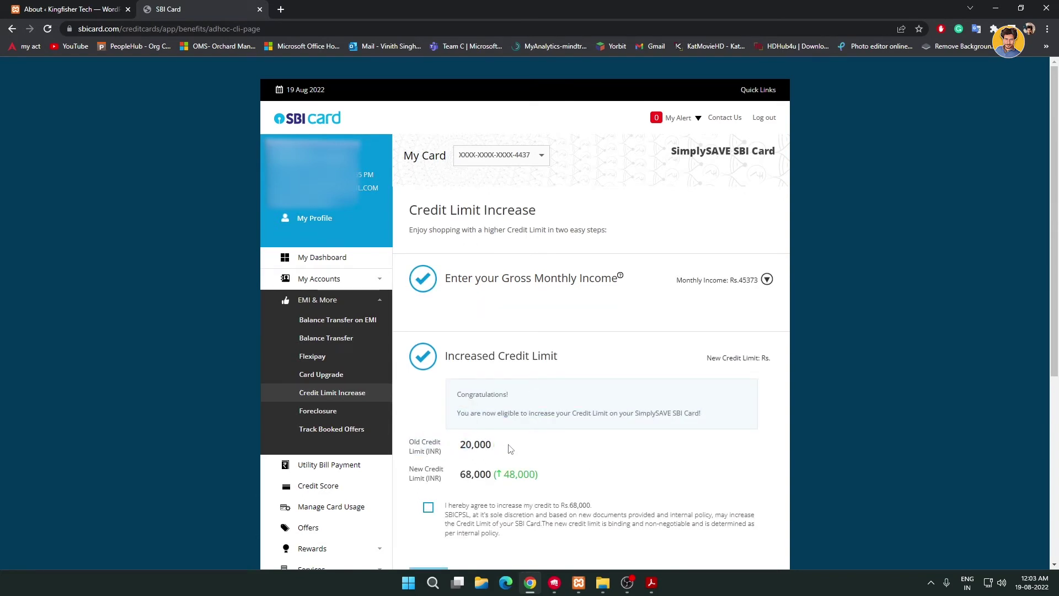
drag(462, 476, 493, 475)
click(636, 446)
drag(552, 475, 456, 413)
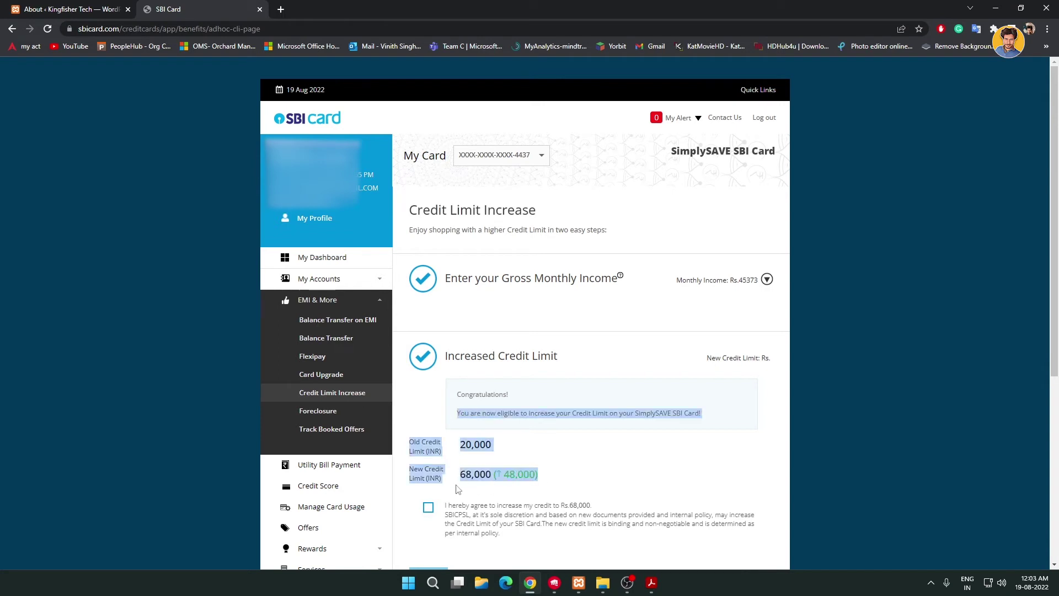
click(428, 507)
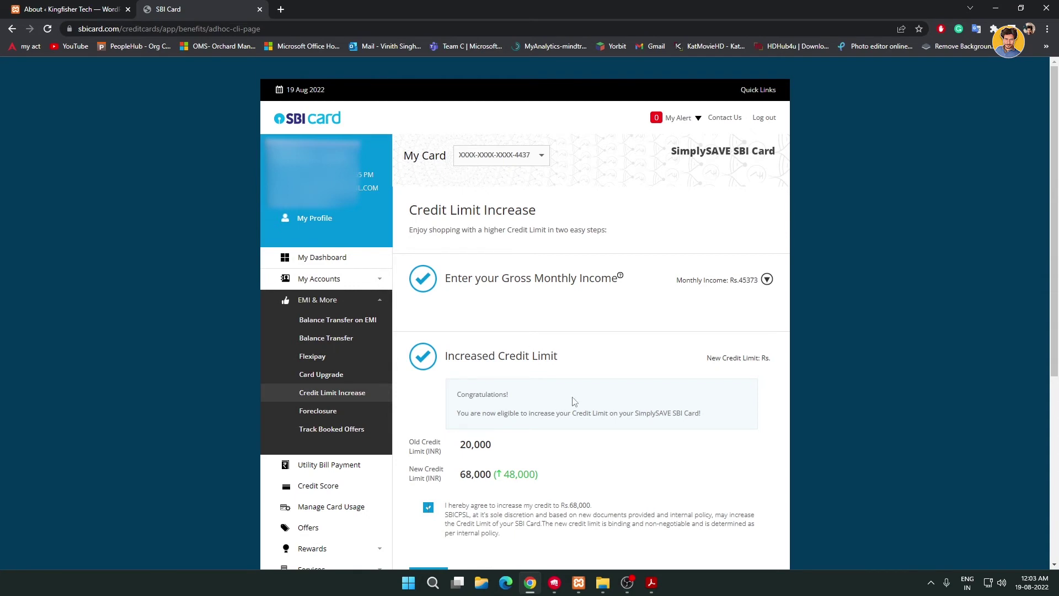
scroll(573, 401, down, 4)
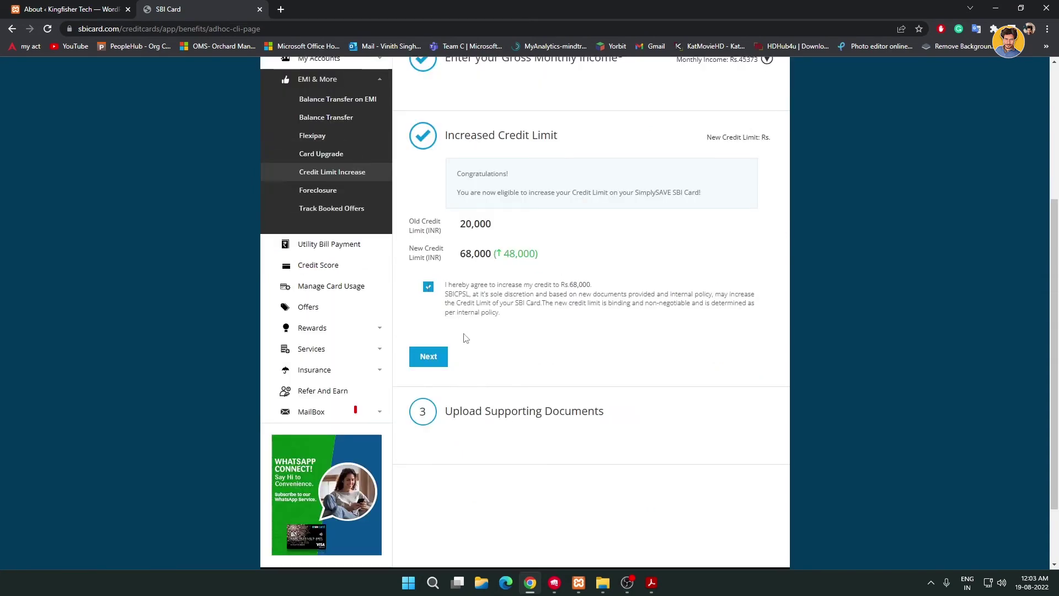
click(434, 356)
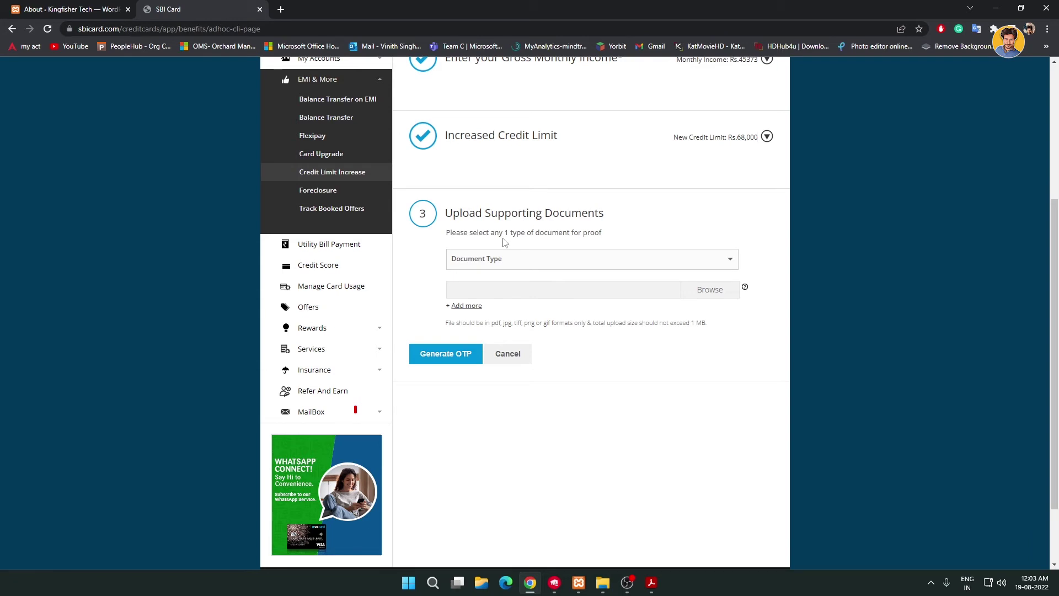
Set the document type to Salary Slip for 2 Months and attach the payslip PDF from the Downloads folder.
click(501, 262)
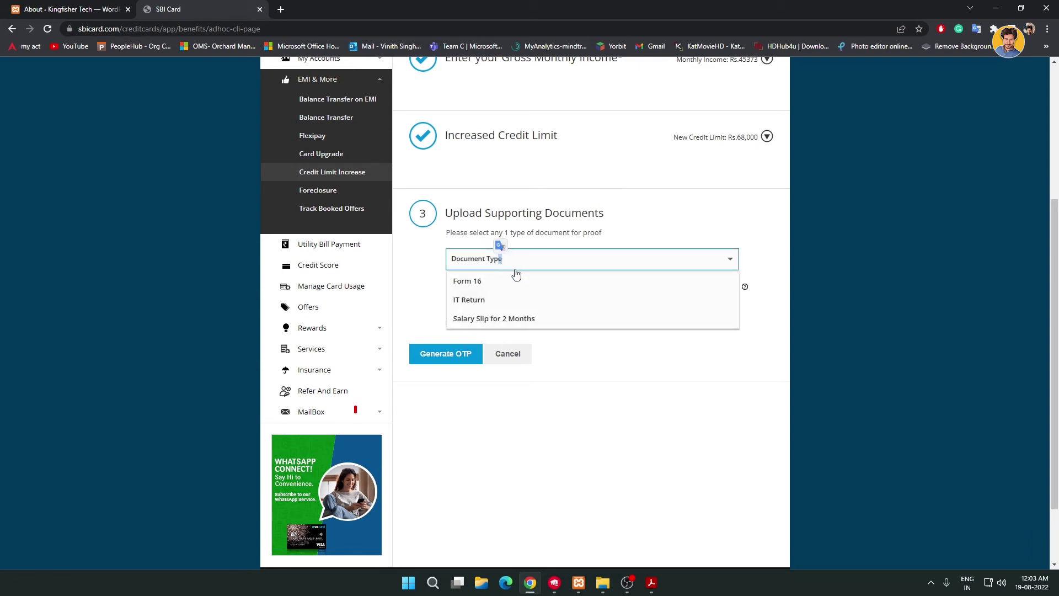
click(520, 320)
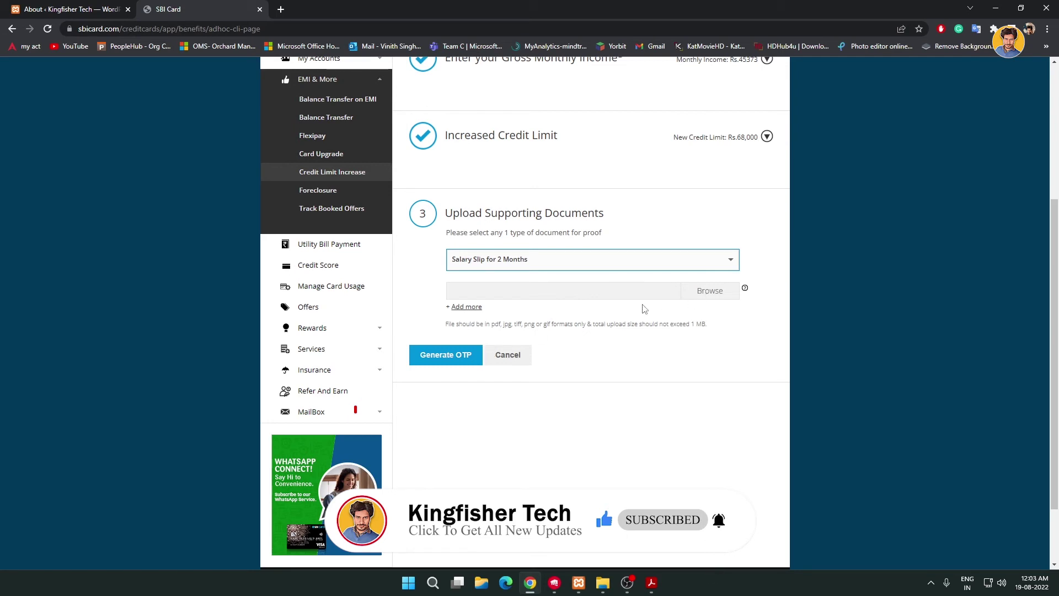
click(701, 291)
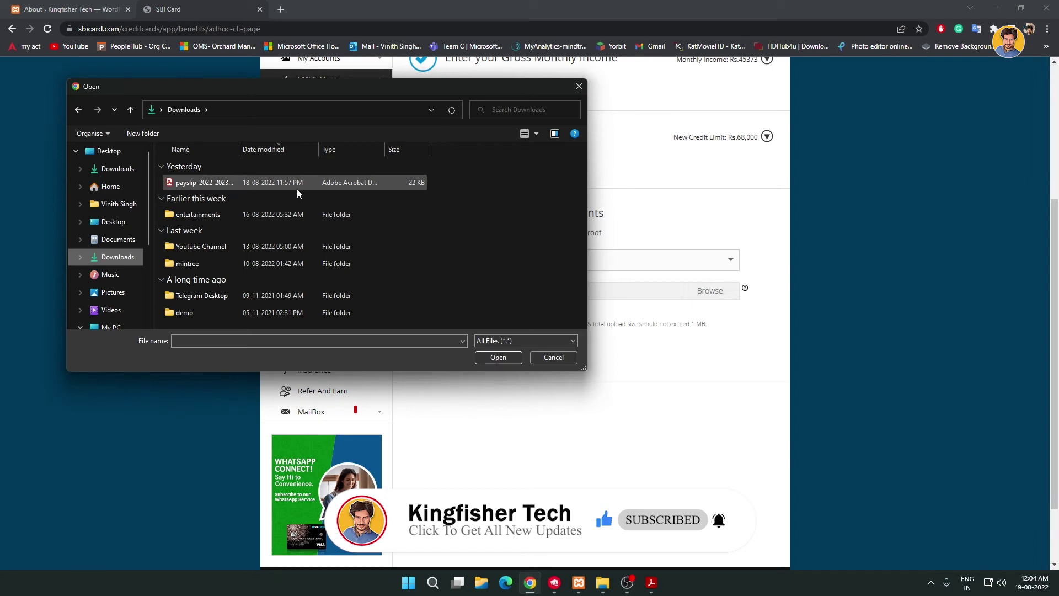
click(248, 185)
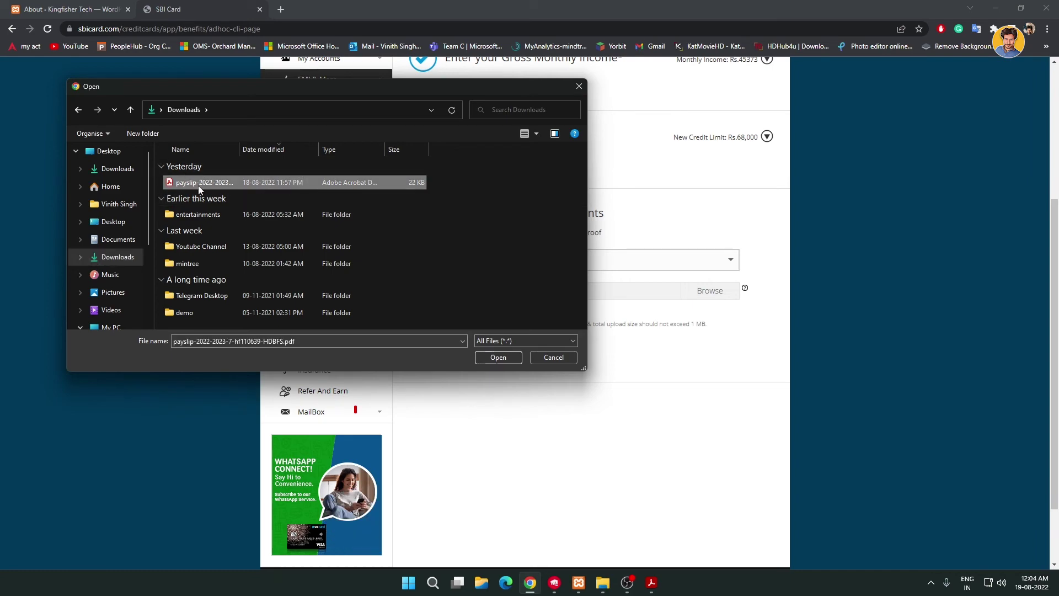
click(498, 357)
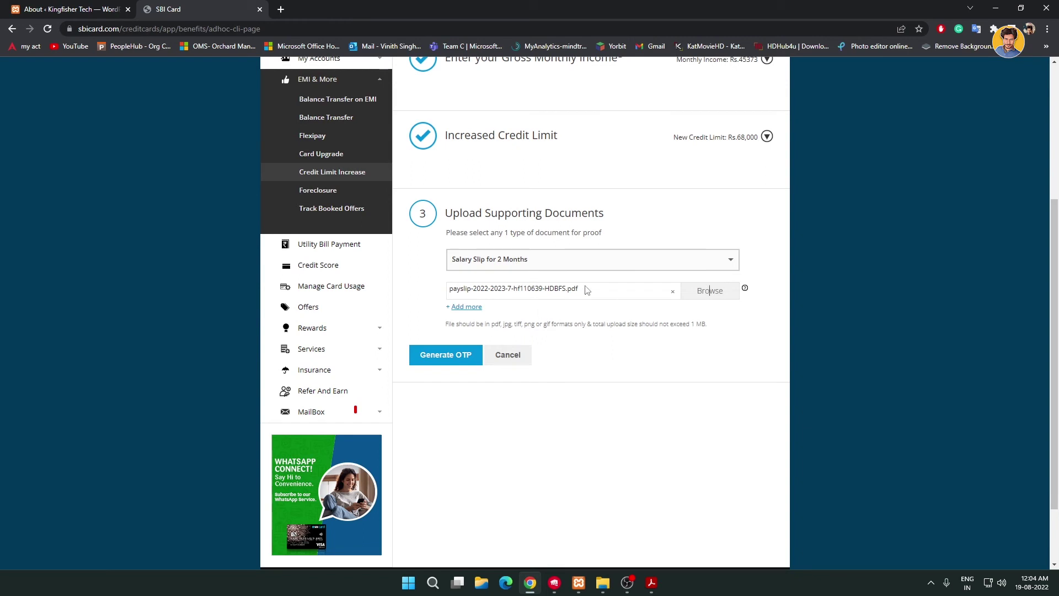
Generate a one-time password, enter the OTP, submit the credit limit increase request, and check its confirmation details.
click(444, 360)
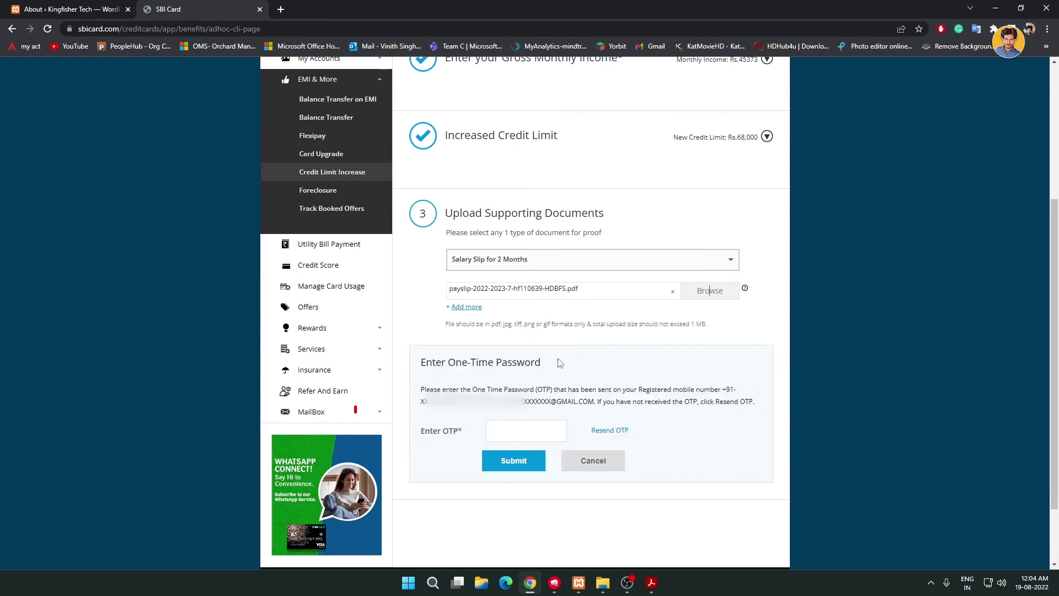
click(524, 430)
key(ctrl+v)
click(522, 462)
drag(428, 216, 536, 226)
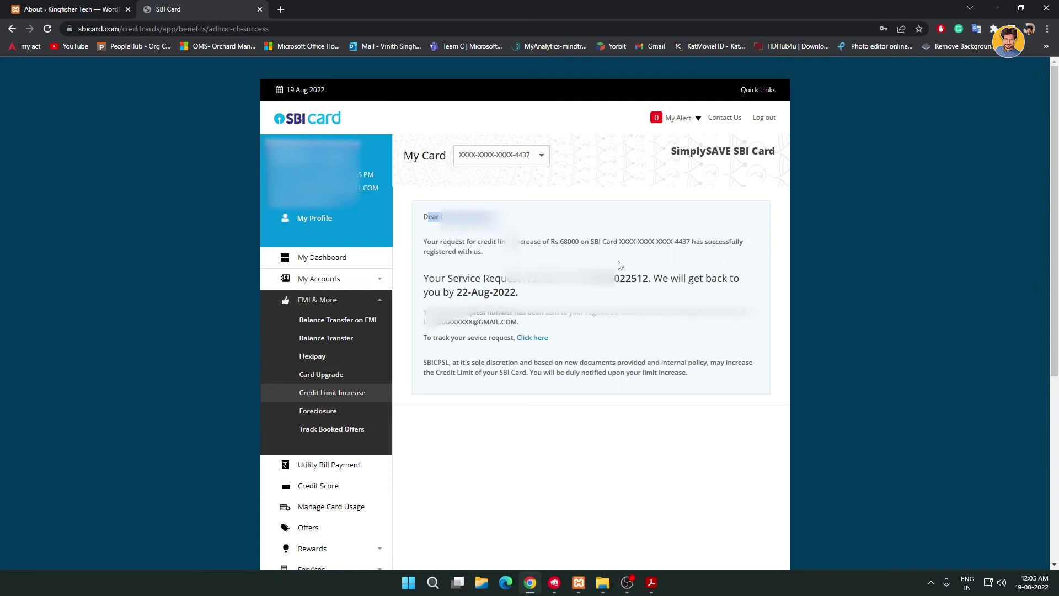
drag(581, 279, 658, 280)
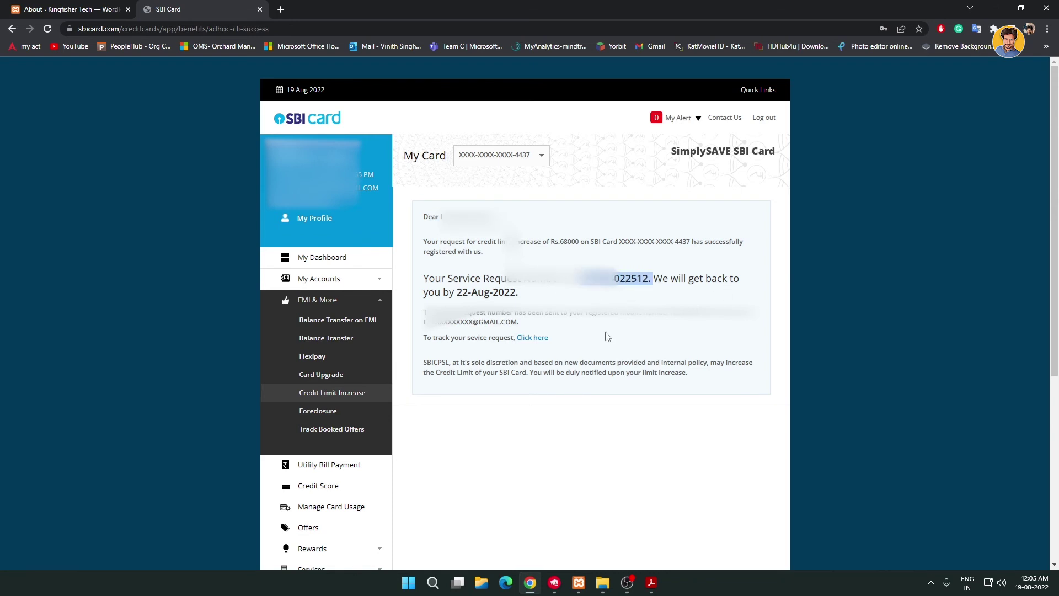